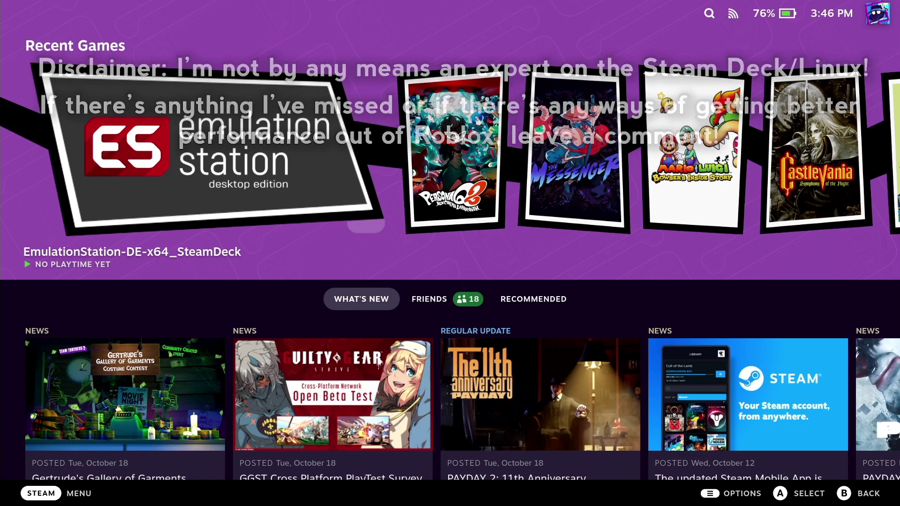
Switch the Steam Deck from Gaming Mode to the desktop.
{"action": "key", "text": "super"}
{"action": "key", "text": "Down"}
{"action": "key", "text": "Down"}
{"action": "key", "text": "Down"}
{"action": "key", "text": "Down"}
{"action": "key", "text": "Down"}
{"action": "key", "text": "Down"}
{"action": "key", "text": "Down"}
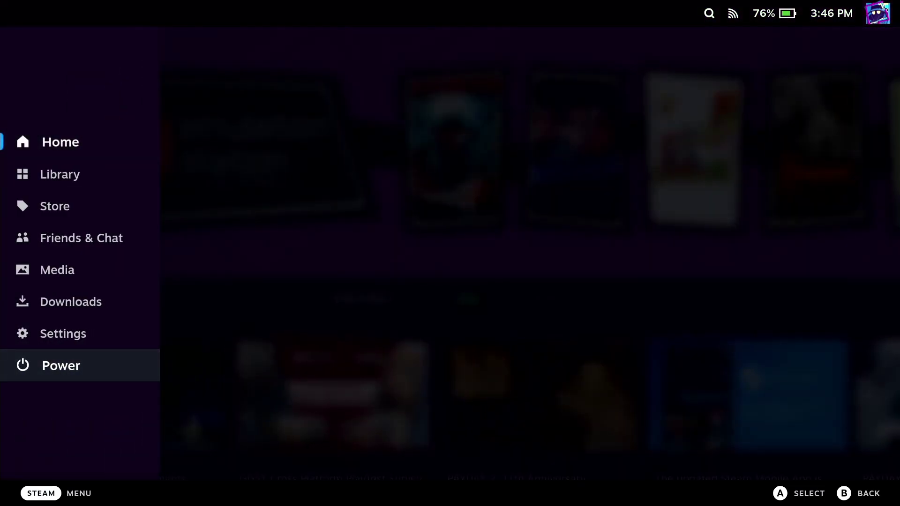
{"action": "key", "text": "Return"}
{"action": "key", "text": "Down"}
{"action": "key", "text": "Down"}
{"action": "key", "text": "Down"}
{"action": "key", "text": "Down"}
{"action": "key", "text": "Down"}
{"action": "key", "text": "Return"}
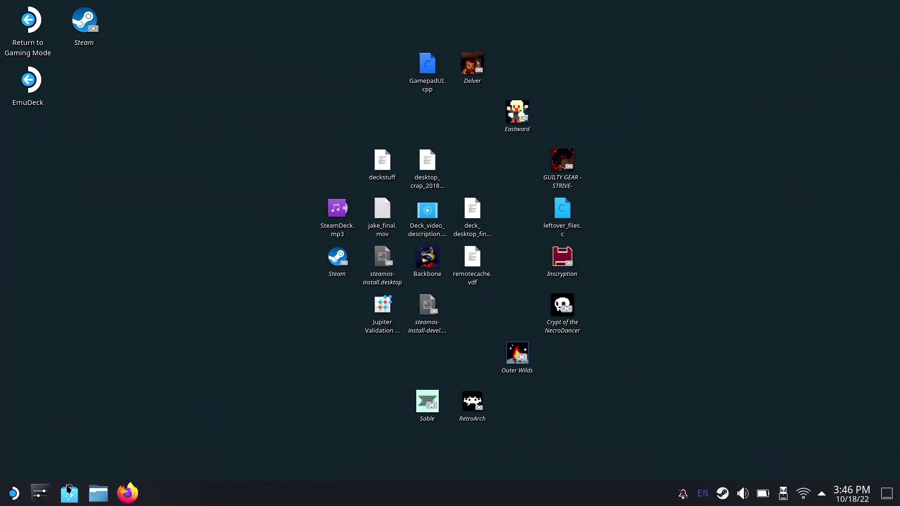
Find grapejuice in the Discover software store, install the Grapejuice launcher, and close Discover.
{"action": "left_click", "coordinate": [68, 492]}
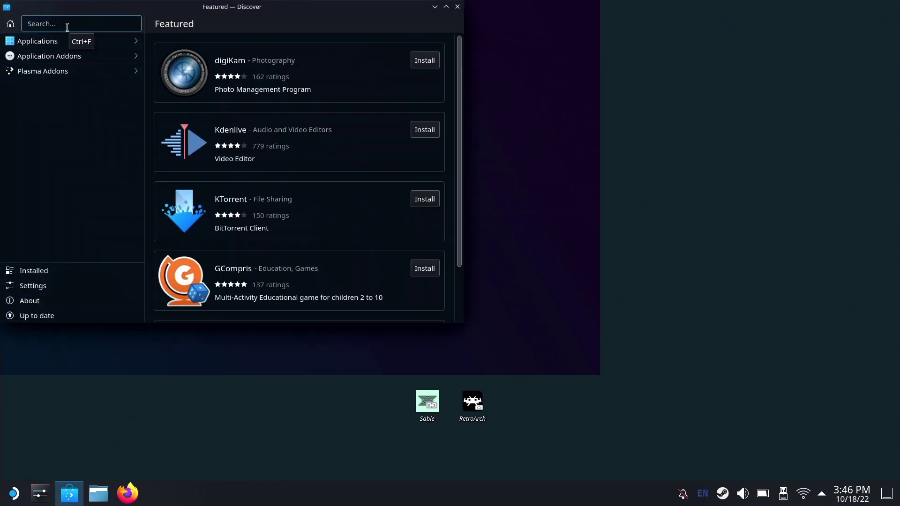
{"action": "left_click", "coordinate": [68, 25]}
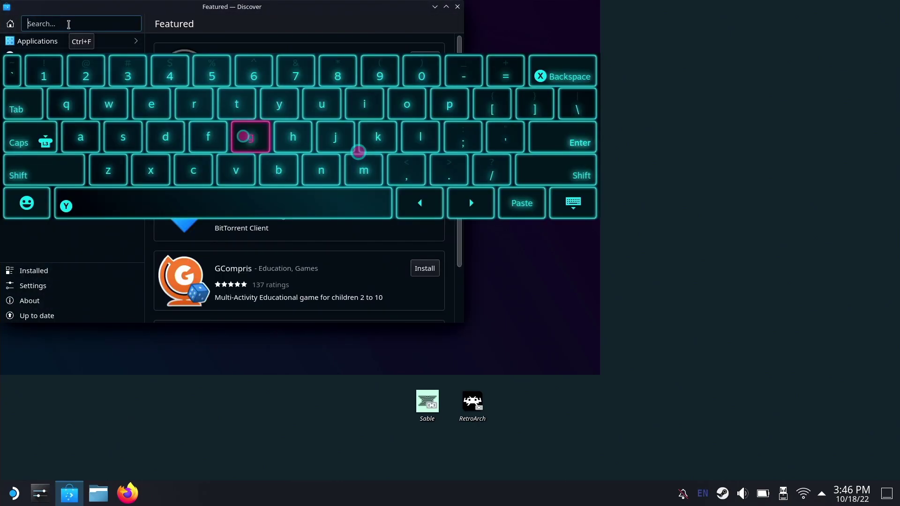
{"action": "type", "text": "grapejuice"}
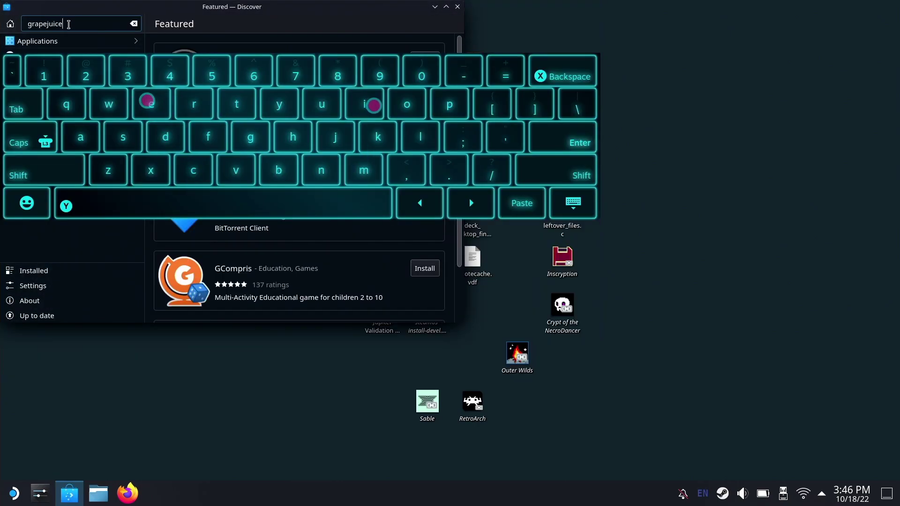
{"action": "key", "text": "Return"}
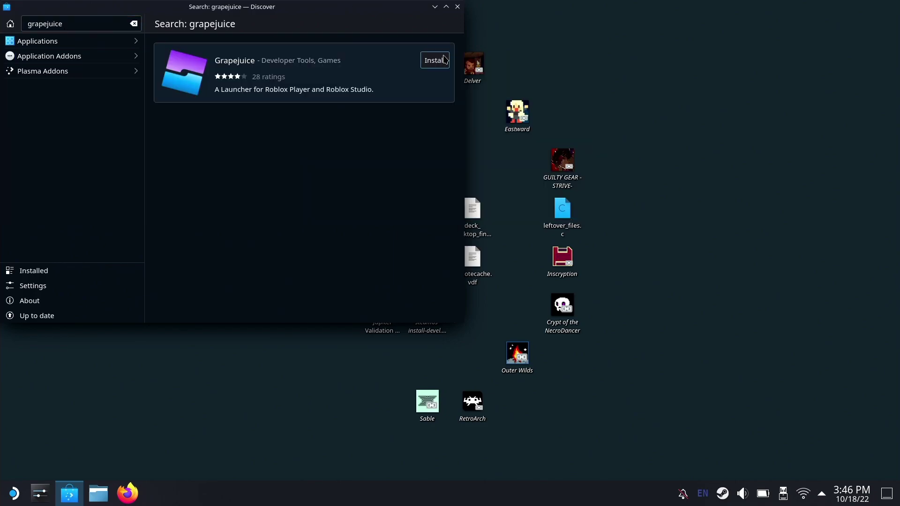
{"action": "left_click", "coordinate": [437, 64]}
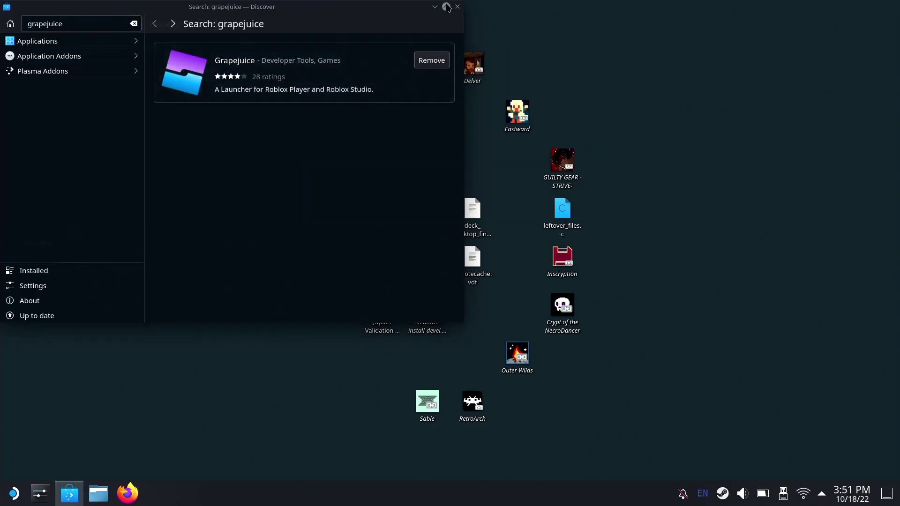
{"action": "left_click", "coordinate": [457, 6]}
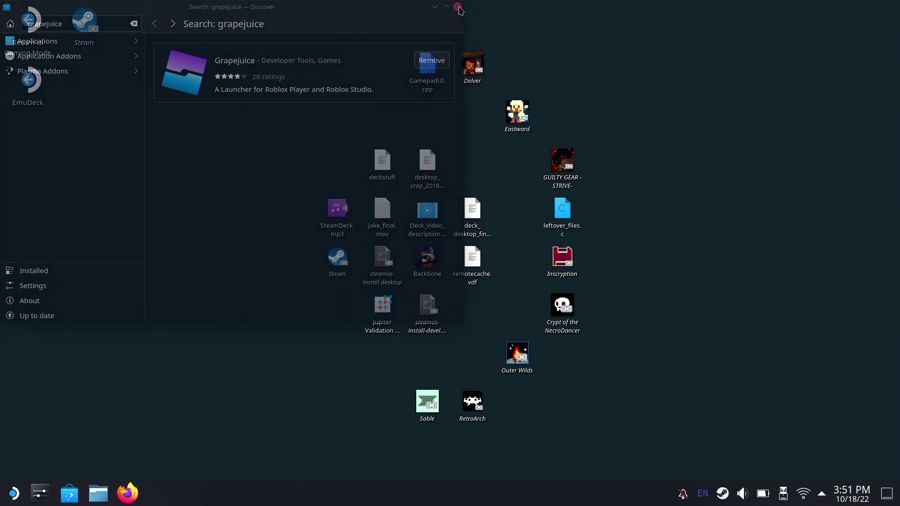
Launch the Roblox App from the installed games and acknowledge the completed Roblox installation.
{"action": "left_click", "coordinate": [10, 493]}
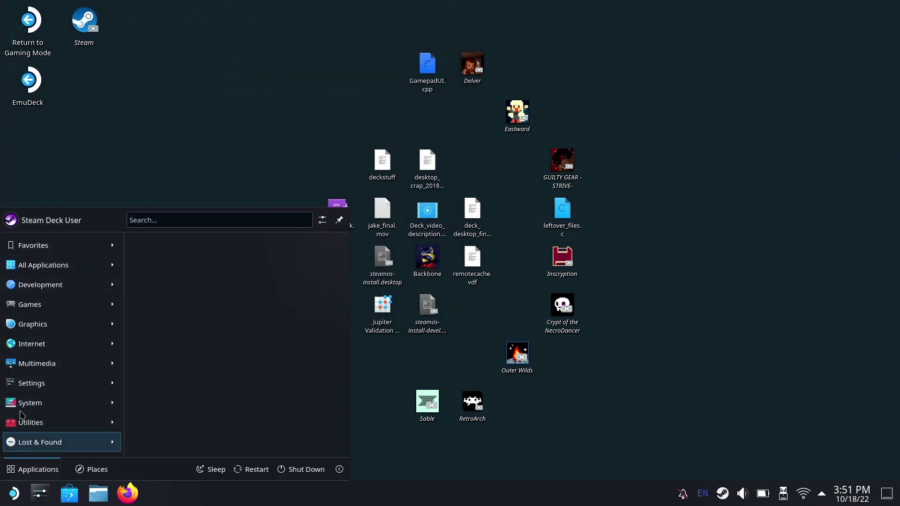
{"action": "mouse_move", "coordinate": [85, 308]}
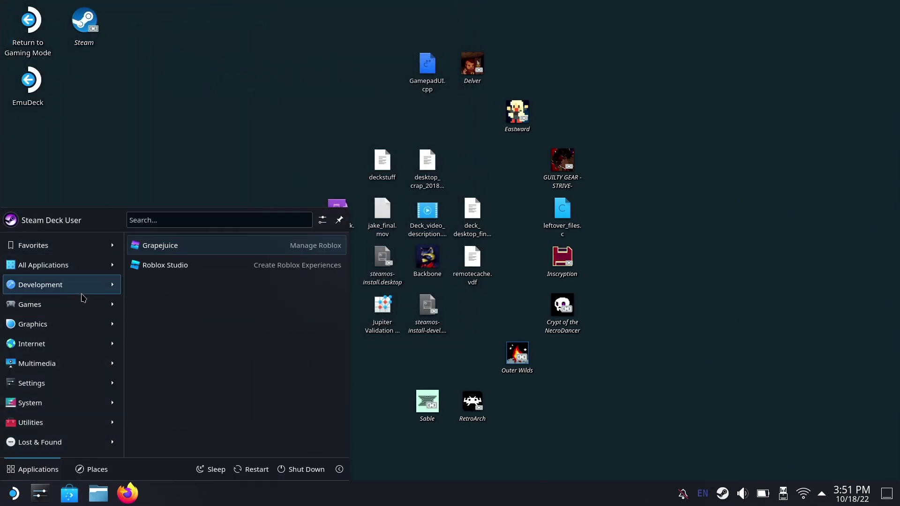
{"action": "scroll", "coordinate": [347, 356], "scroll_direction": "down", "scroll_amount": 2}
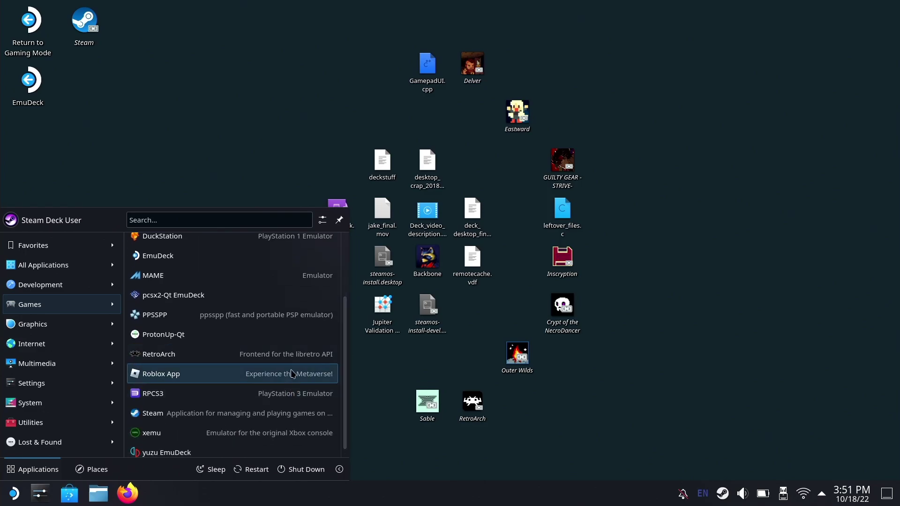
{"action": "left_click", "coordinate": [210, 374]}
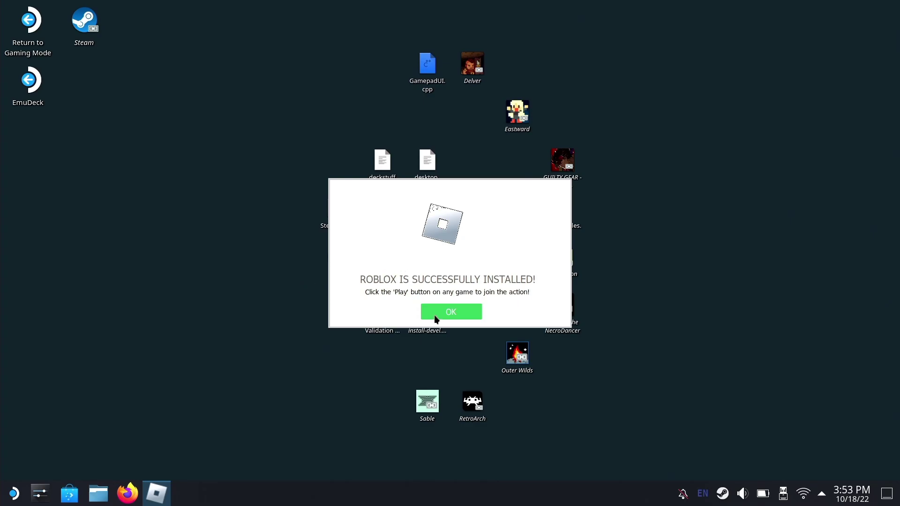
{"action": "left_click", "coordinate": [434, 314]}
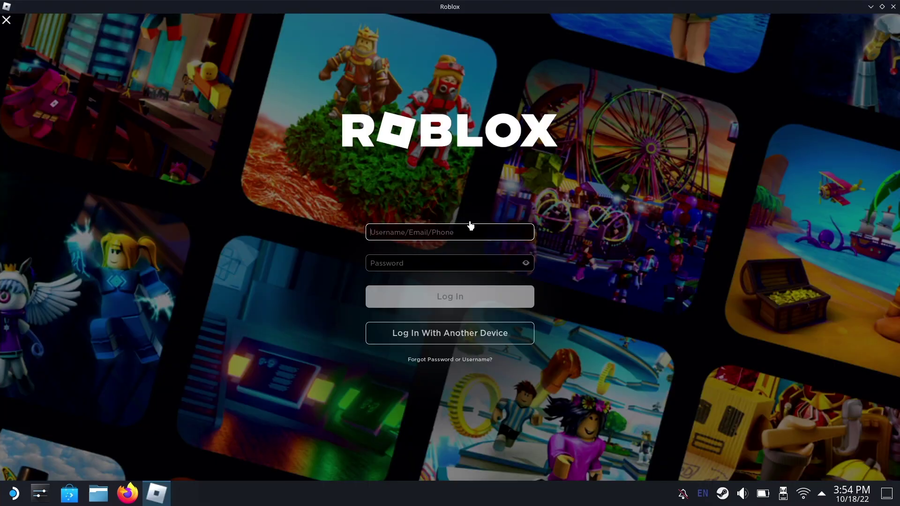
Log in to Roblox using another device and close the Roblox window.
{"action": "left_click", "coordinate": [396, 335]}
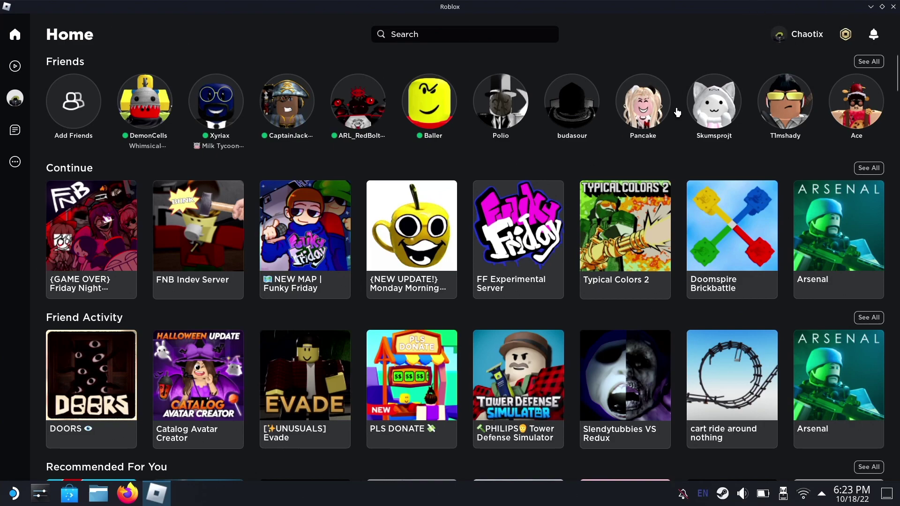
{"action": "left_click", "coordinate": [893, 7]}
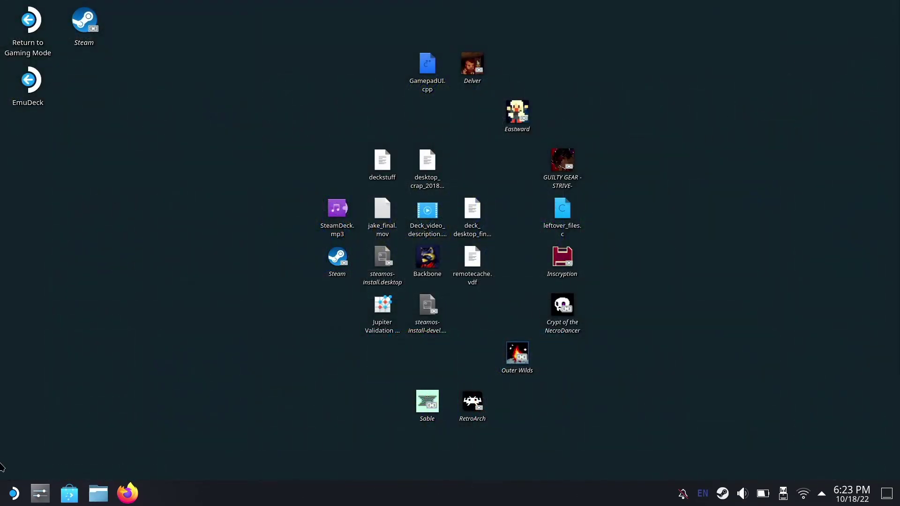
Open Grapejuice from the installed development applications and display its Player settings.
{"action": "left_click", "coordinate": [13, 493]}
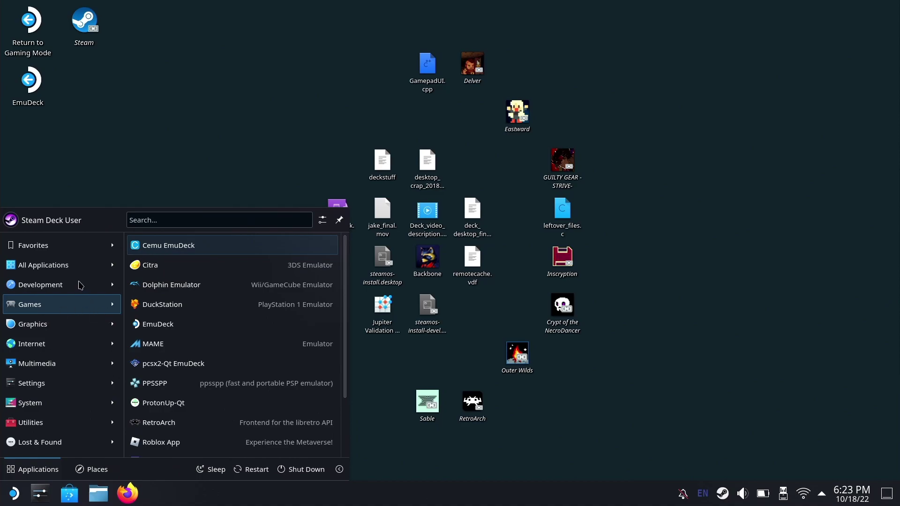
{"action": "mouse_move", "coordinate": [78, 290]}
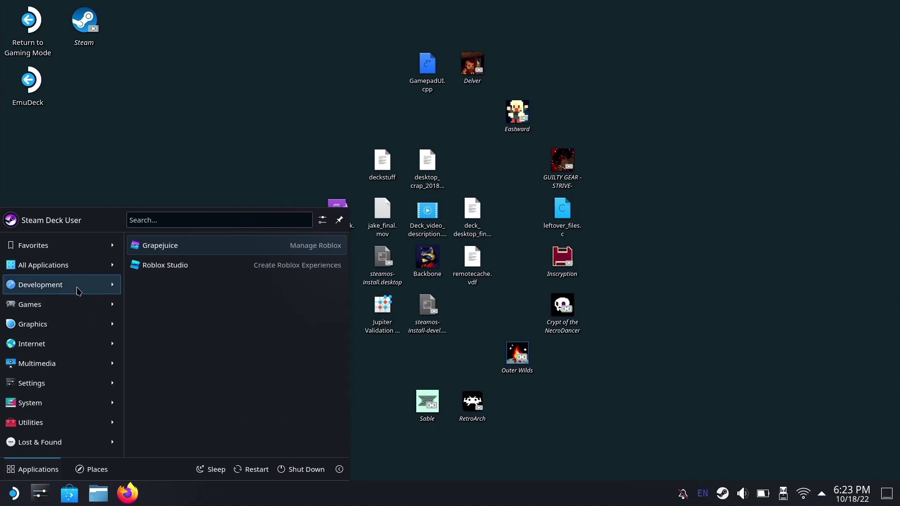
{"action": "left_click", "coordinate": [167, 242]}
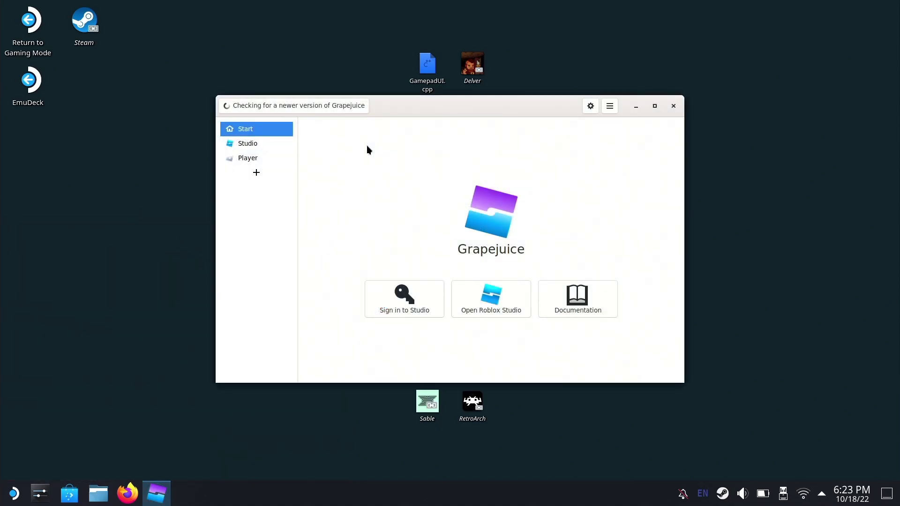
{"action": "left_click", "coordinate": [245, 159]}
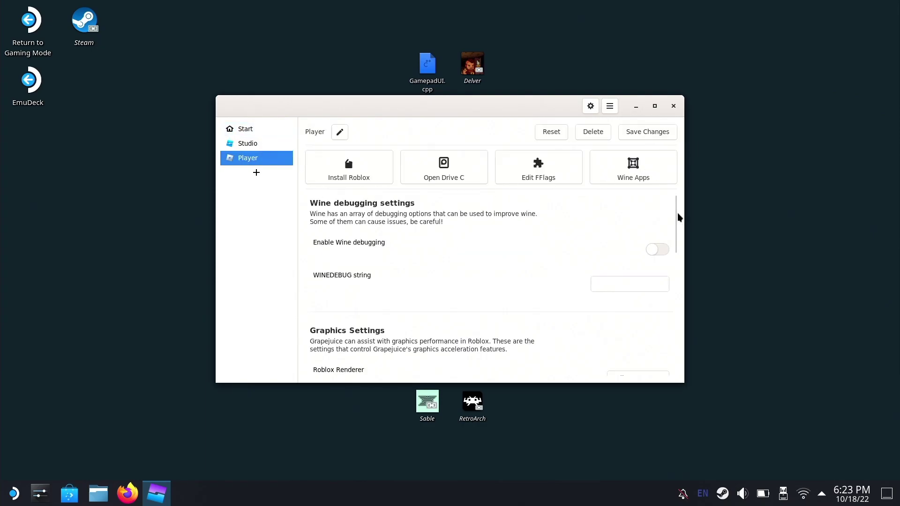
Choose Vulkan as the Roblox Renderer in the Player's graphics settings and close Grapejuice.
{"action": "scroll", "coordinate": [672, 206], "scroll_direction": "down", "scroll_amount": 1}
{"action": "left_click_drag", "start_coordinate": [671, 206], "coordinate": [665, 247]}
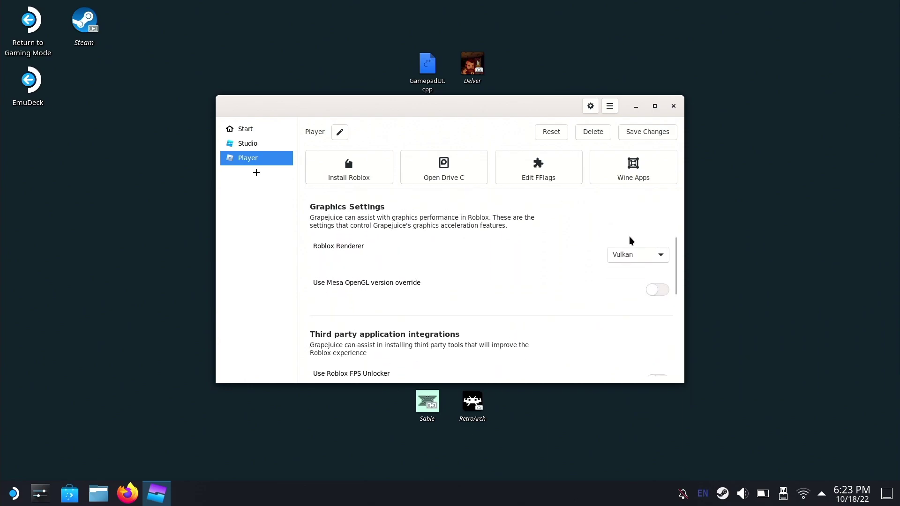
{"action": "left_click", "coordinate": [632, 256]}
{"action": "left_click", "coordinate": [623, 253]}
{"action": "left_click", "coordinate": [673, 107]}
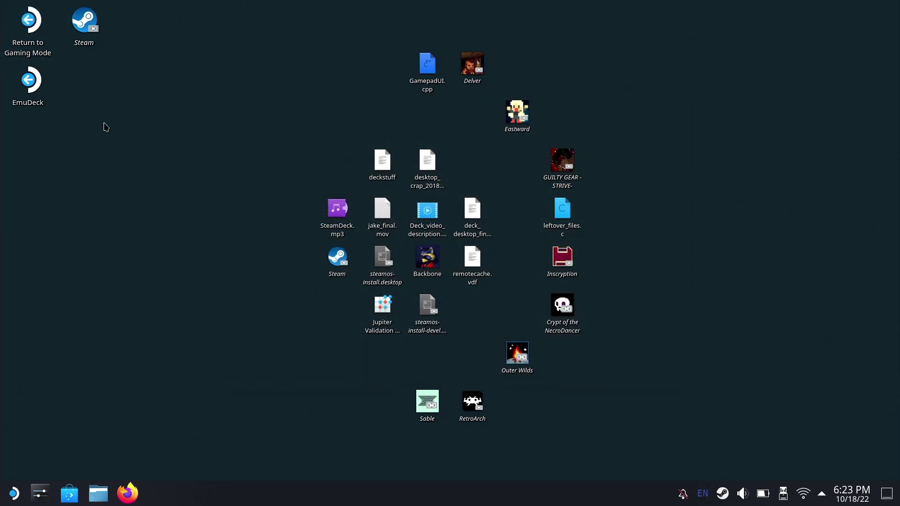
Open Steam on the desktop and add the Roblox App to the library as a non-Steam game.
{"action": "double_click", "coordinate": [92, 29]}
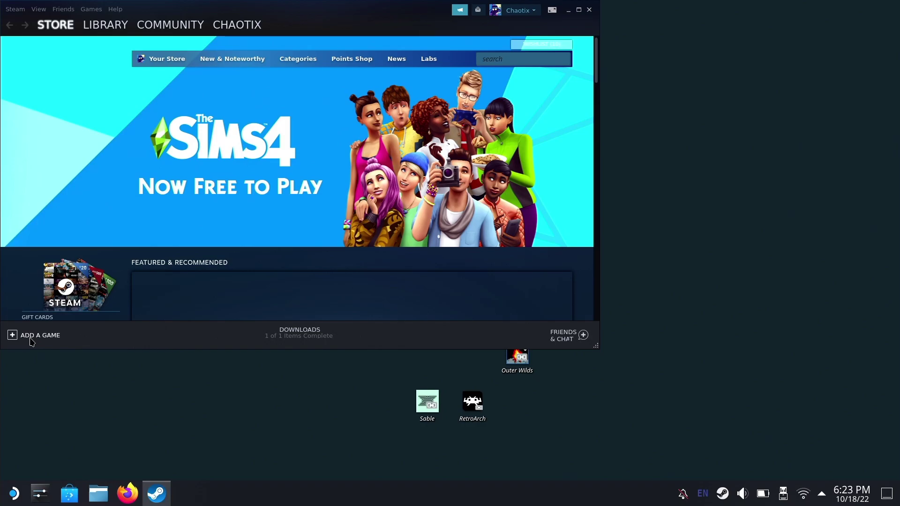
{"action": "left_click", "coordinate": [37, 335]}
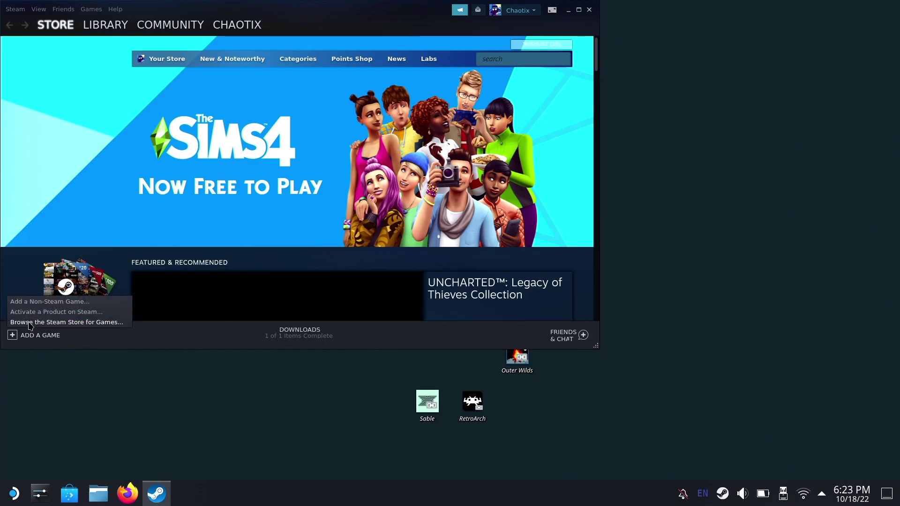
{"action": "left_click", "coordinate": [36, 302]}
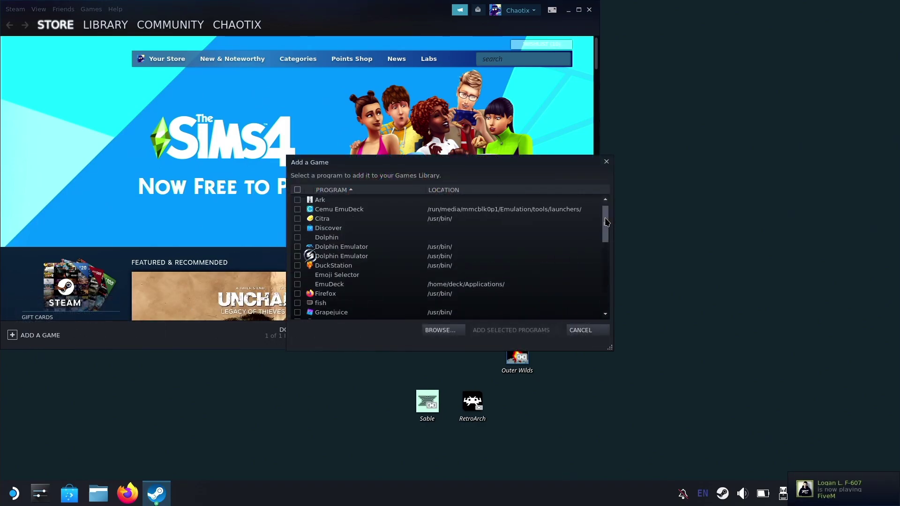
{"action": "left_click_drag", "start_coordinate": [608, 228], "coordinate": [604, 277]}
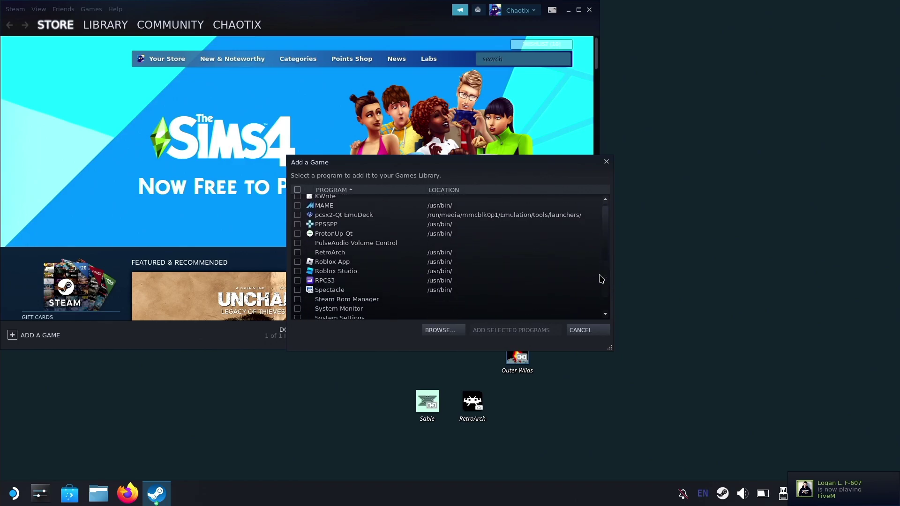
{"action": "left_click", "coordinate": [300, 263]}
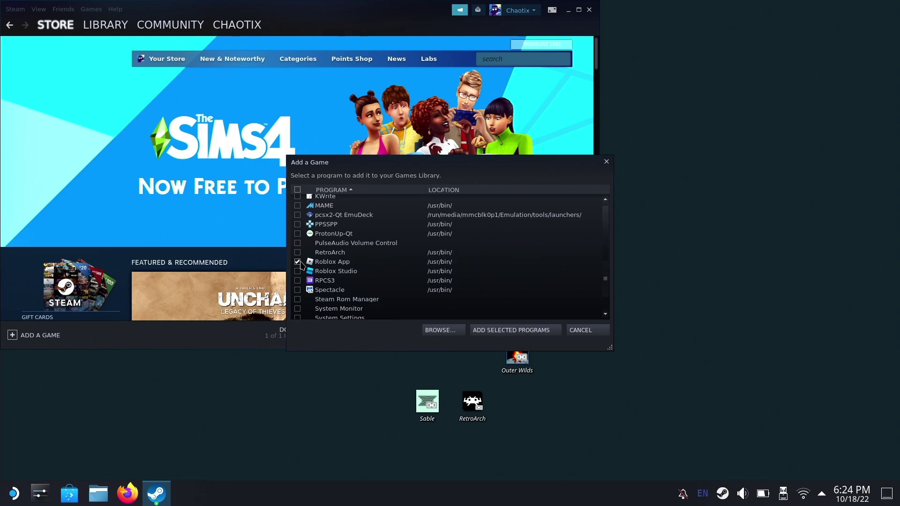
{"action": "left_click", "coordinate": [490, 331]}
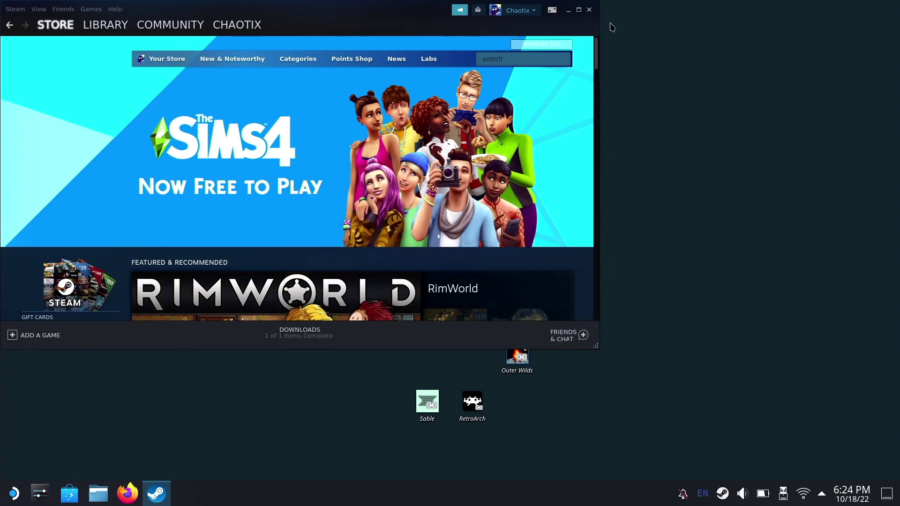
Close the Steam window and return the Steam Deck to Gaming Mode.
{"action": "left_click", "coordinate": [589, 10]}
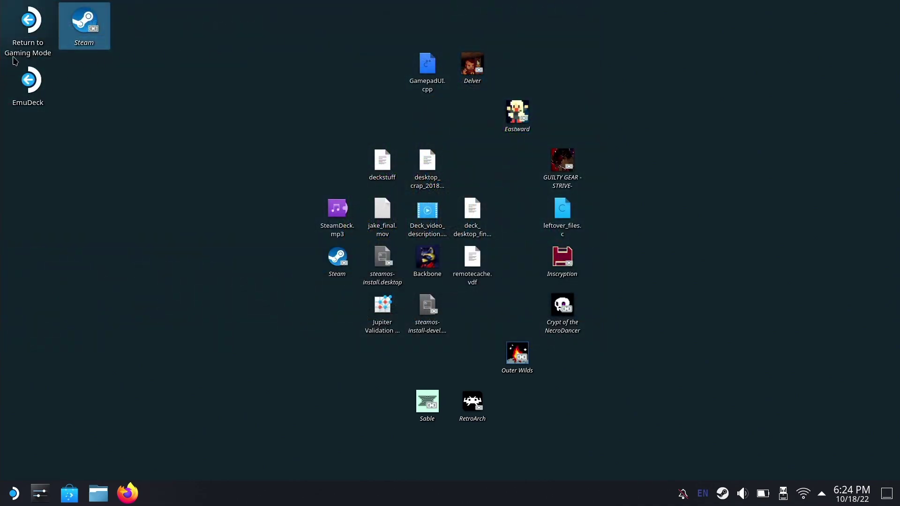
{"action": "double_click", "coordinate": [21, 48]}
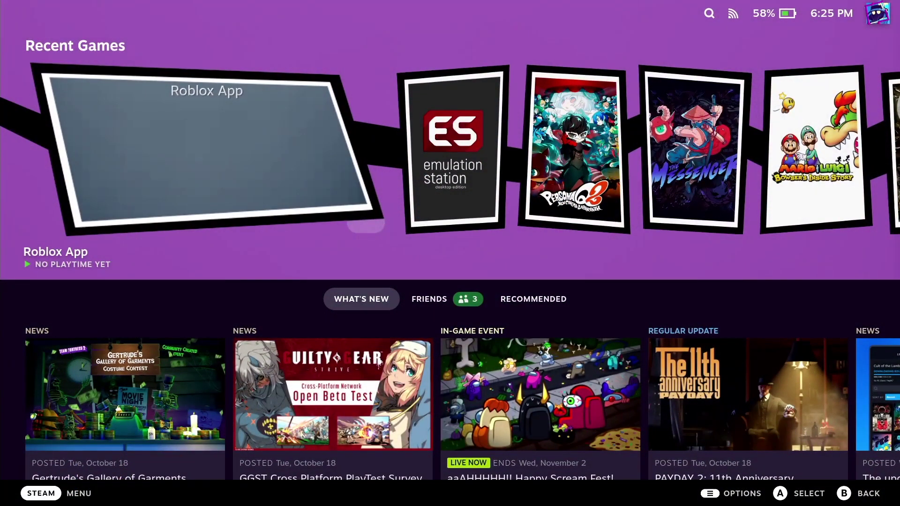
{"action": "key", "text": "Right"}
{"action": "key", "text": "Left"}
{"action": "key", "text": "Return"}
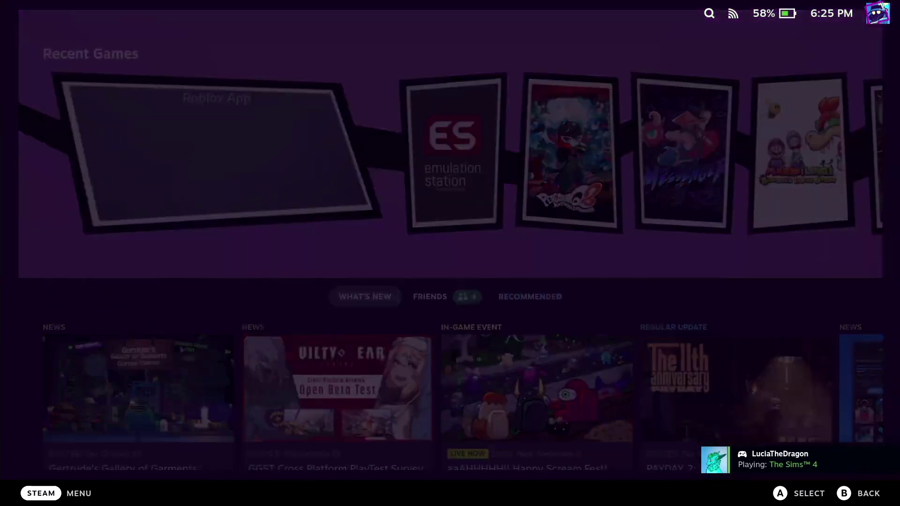
{"action": "key", "text": "Escape"}
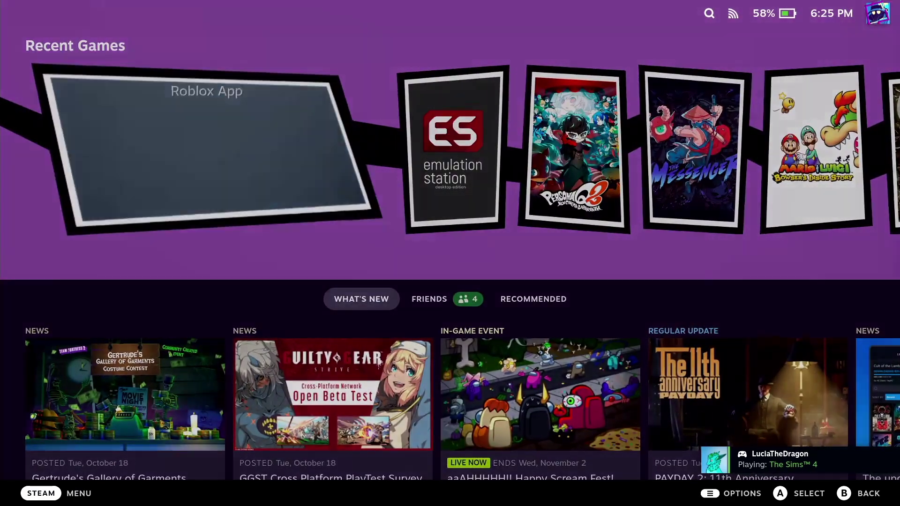
{"action": "key", "text": "ctrl+2"}
{"action": "key", "text": "Down"}
{"action": "key", "text": "Down"}
{"action": "key", "text": "Down"}
{"action": "key", "text": "Escape"}
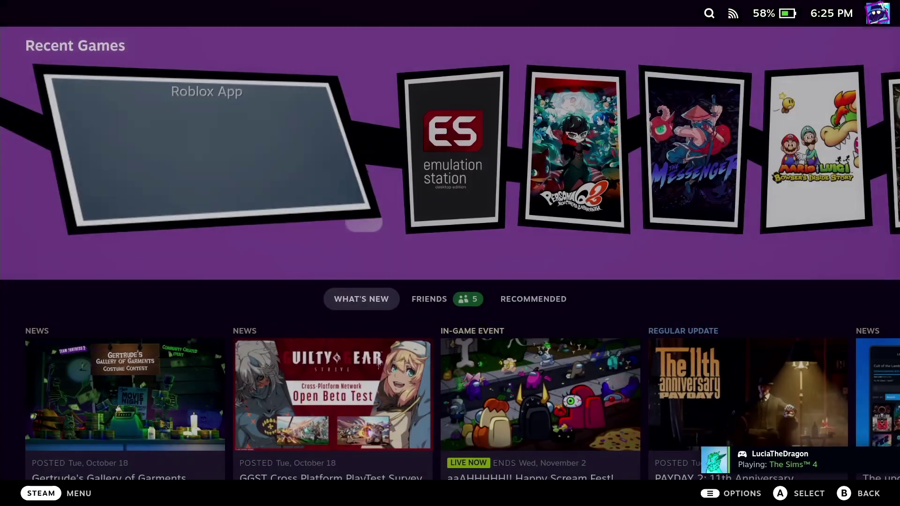
Open the Roblox App's controller settings and look at the editing view of the Roblox Steam Deck layout.
{"action": "key", "text": "Return"}
{"action": "key", "text": "Right"}
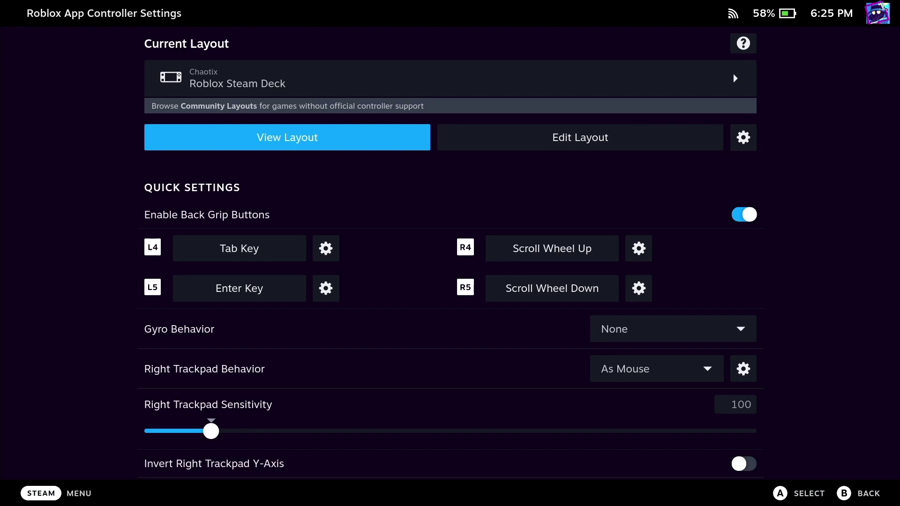
{"action": "key", "text": "Up"}
{"action": "key", "text": "Down"}
{"action": "key", "text": "Right"}
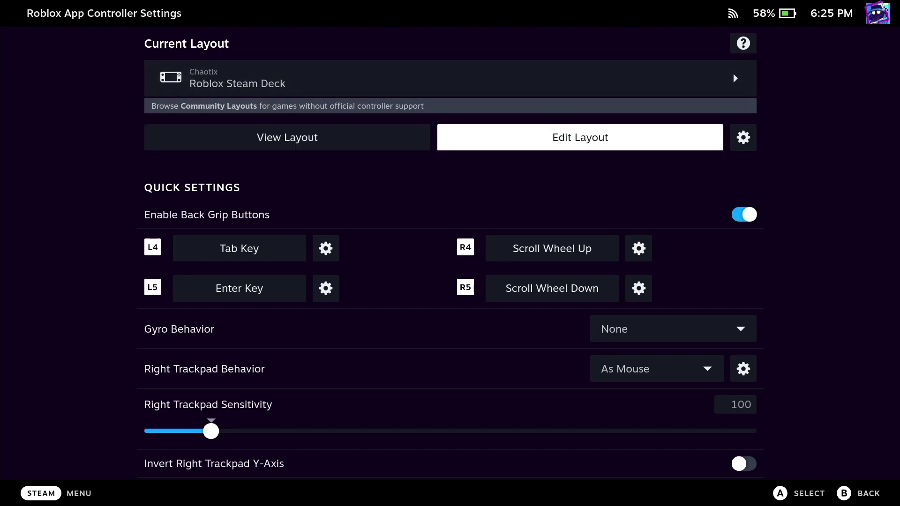
{"action": "key", "text": "Return"}
{"action": "key", "text": "Escape"}
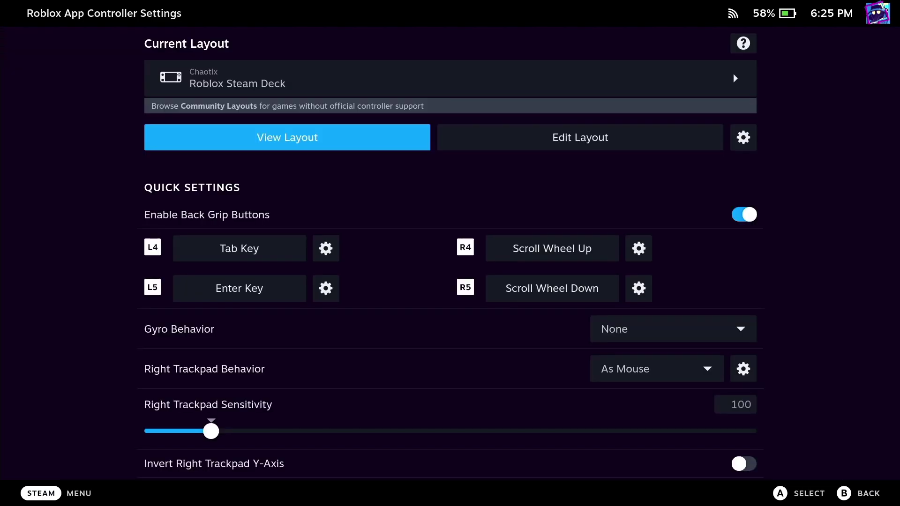
Look over the back grip button assignments and open the community layouts available for the Roblox App.
{"action": "key", "text": "Up"}
{"action": "key", "text": "Down"}
{"action": "key", "text": "Down"}
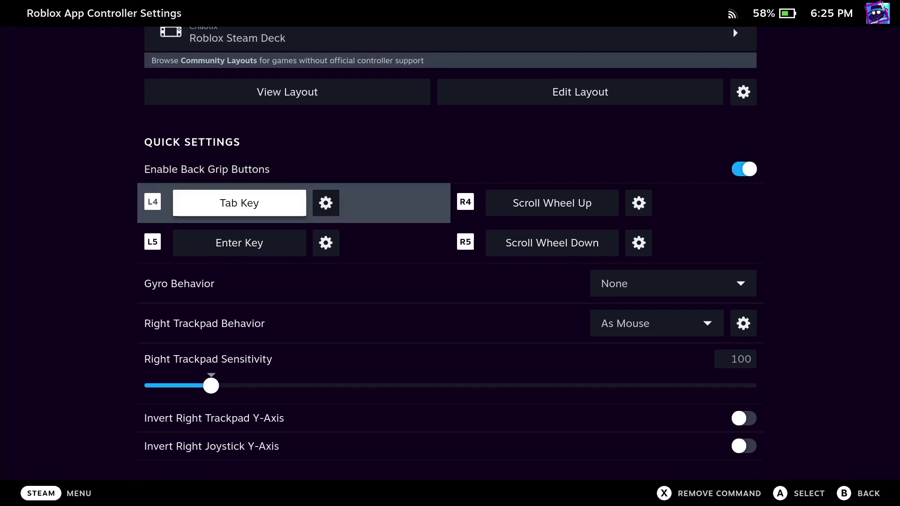
{"action": "key", "text": "Down"}
{"action": "key", "text": "Up"}
{"action": "key", "text": "Down"}
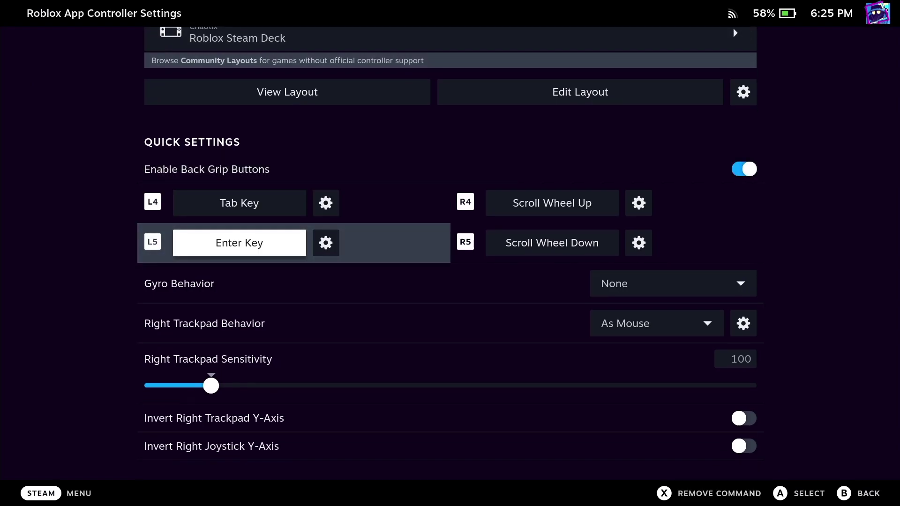
{"action": "key", "text": "Up"}
{"action": "key", "text": "Up"}
{"action": "key", "text": "Up"}
{"action": "key", "text": "Return"}
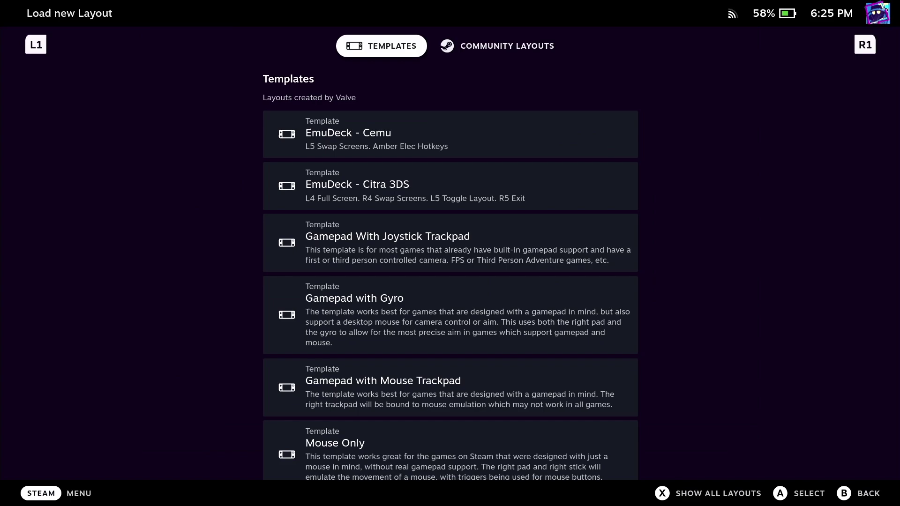
{"action": "key", "text": "Right"}
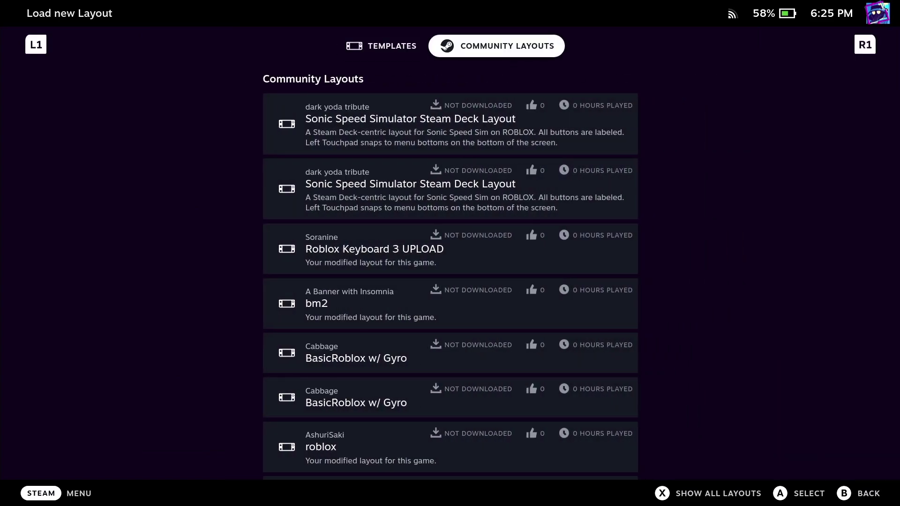
Find the downloaded community layout Roblox Steam Deck, described as controls for Steam Deck and track pads with Roblox, and select it.
{"action": "key", "text": "Down"}
{"action": "key", "text": "Down"}
{"action": "key", "text": "Down"}
{"action": "key", "text": "Down"}
{"action": "key", "text": "Down"}
{"action": "key", "text": "Down"}
{"action": "key", "text": "Down"}
{"action": "key", "text": "Down"}
{"action": "key", "text": "Down"}
{"action": "key", "text": "Down"}
{"action": "key", "text": "Down"}
{"action": "key", "text": "Down"}
{"action": "key", "text": "Down"}
{"action": "key", "text": "Down"}
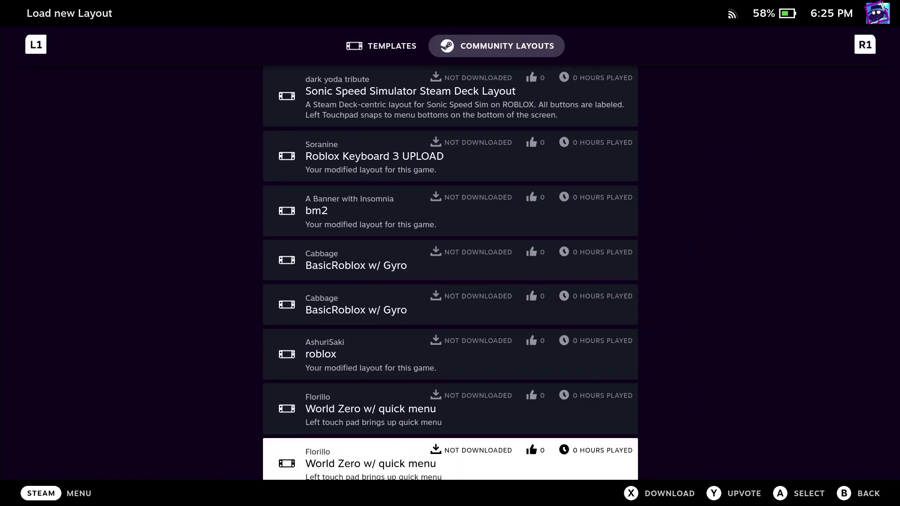
{"action": "key", "text": "Down"}
{"action": "key", "text": "Down"}
{"action": "key", "text": "Down"}
{"action": "key", "text": "Down"}
{"action": "key", "text": "Down"}
{"action": "key", "text": "Down"}
{"action": "key", "text": "Down"}
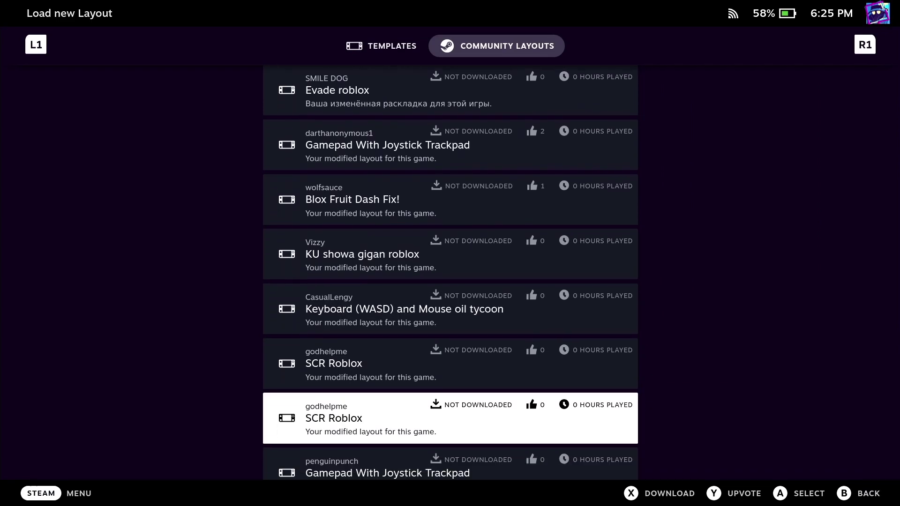
{"action": "key", "text": "Down"}
{"action": "key", "text": "Down"}
{"action": "key", "text": "Down"}
{"action": "key", "text": "Down"}
{"action": "key", "text": "Down"}
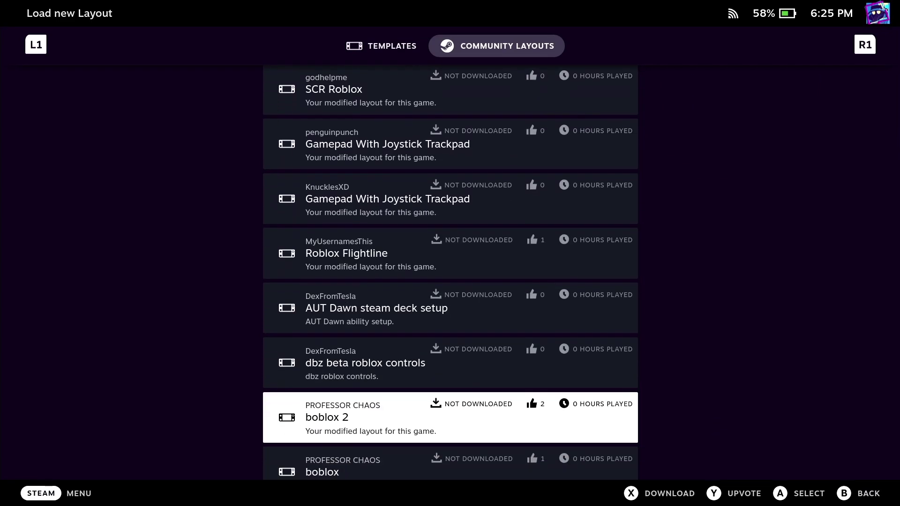
{"action": "key", "text": "Down"}
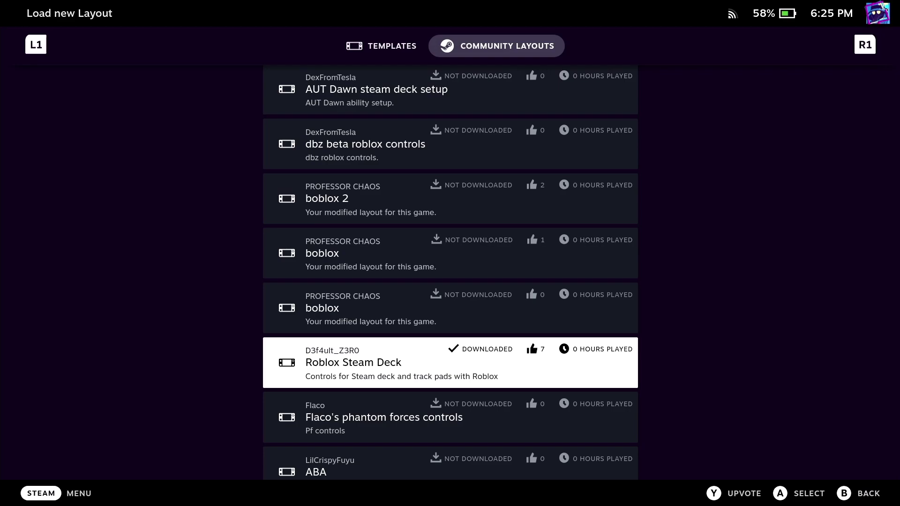
{"action": "key", "text": "Return"}
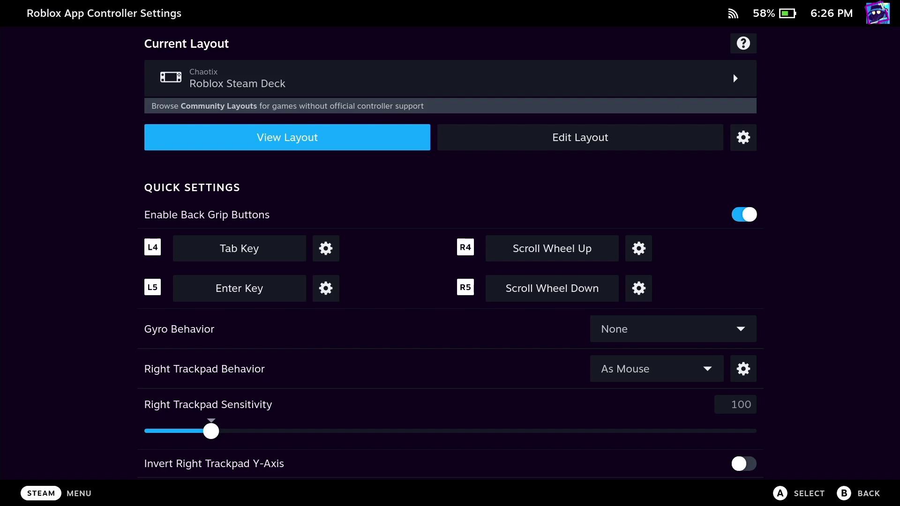
Leave the controller settings and launch the Roblox App.
{"action": "key", "text": "Escape"}
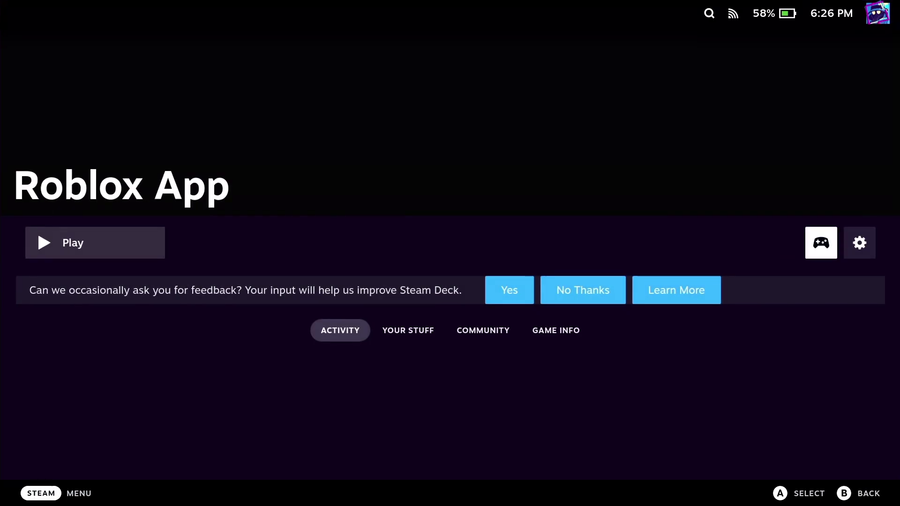
{"action": "key", "text": "Down"}
{"action": "key", "text": "Up"}
{"action": "key", "text": "Return"}
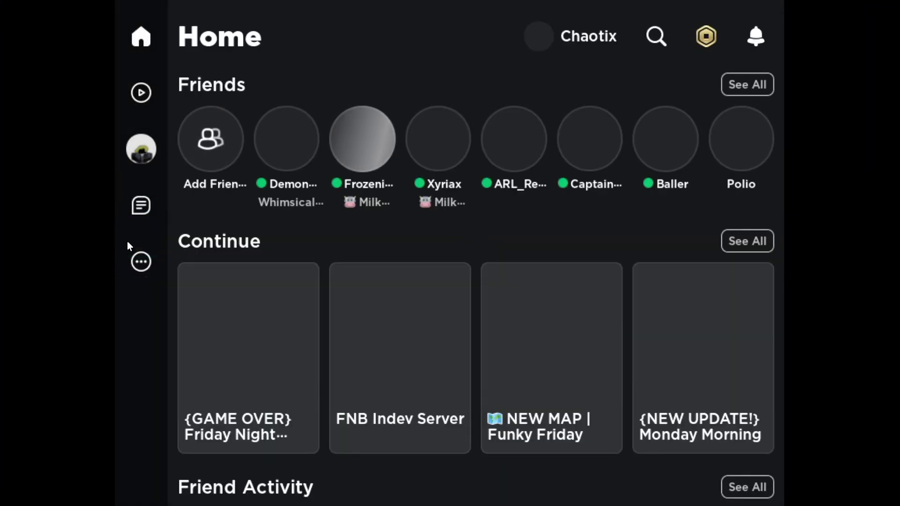
Enter {GAME OVER} Friday Night Bloxxin' and turn Fullscreen on in the in-game settings.
{"action": "mouse_move", "coordinate": [246, 324]}
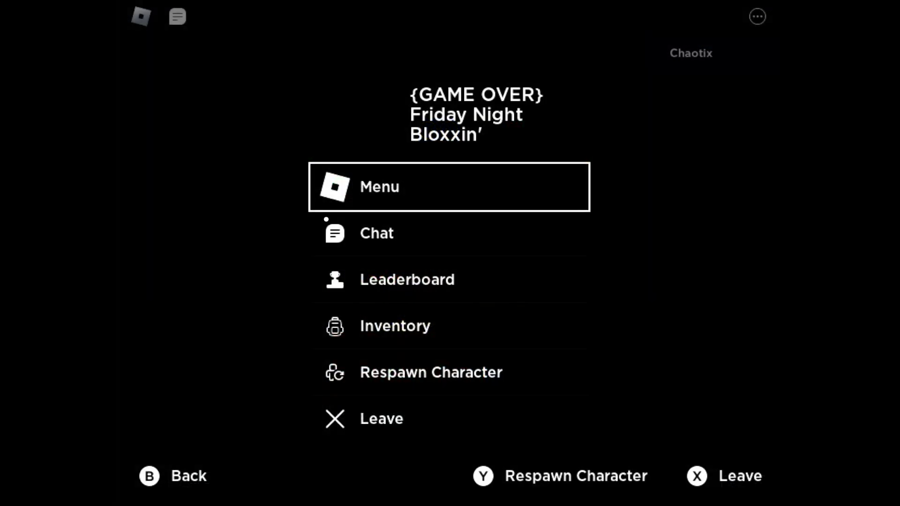
{"action": "key", "text": "Down"}
{"action": "key", "text": "Escape"}
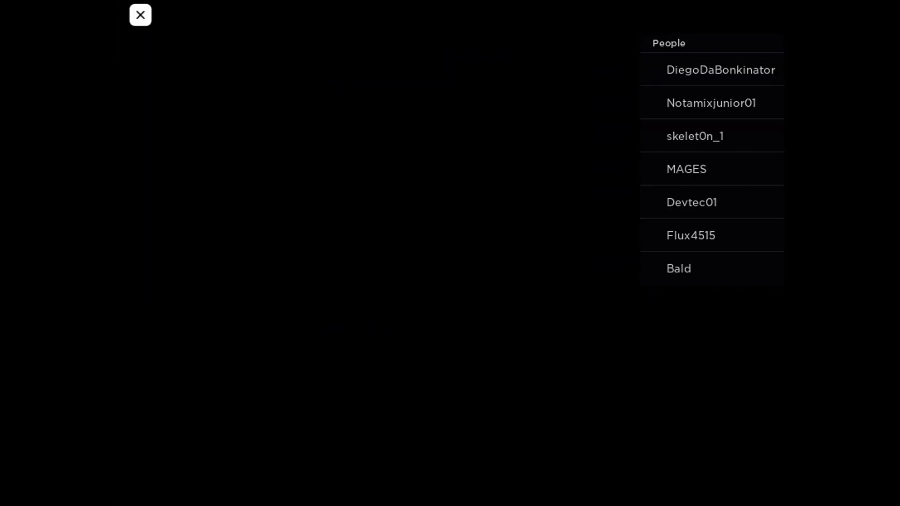
{"action": "key", "text": "Down"}
{"action": "key", "text": "Down"}
{"action": "key", "text": "Down"}
{"action": "key", "text": "Down"}
{"action": "key", "text": "Down"}
{"action": "key", "text": "Right"}
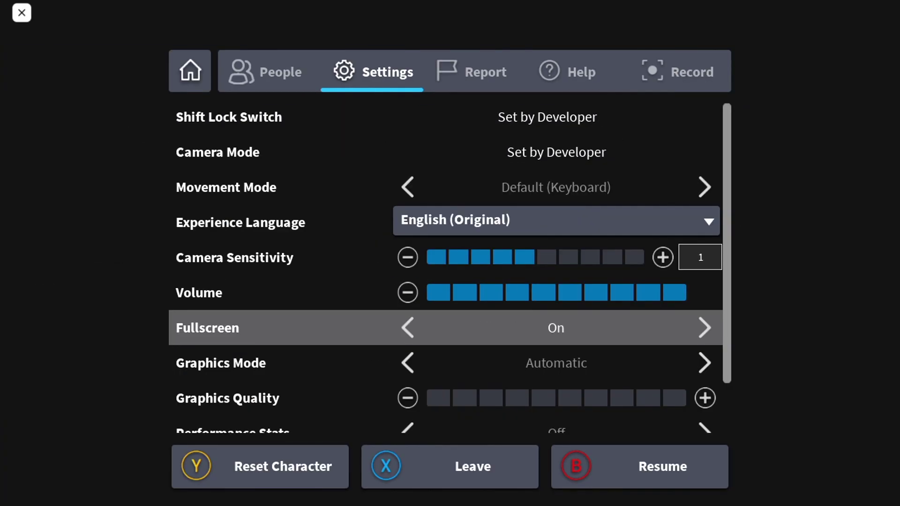
{"action": "key", "text": "Right"}
{"action": "key", "text": "Escape"}
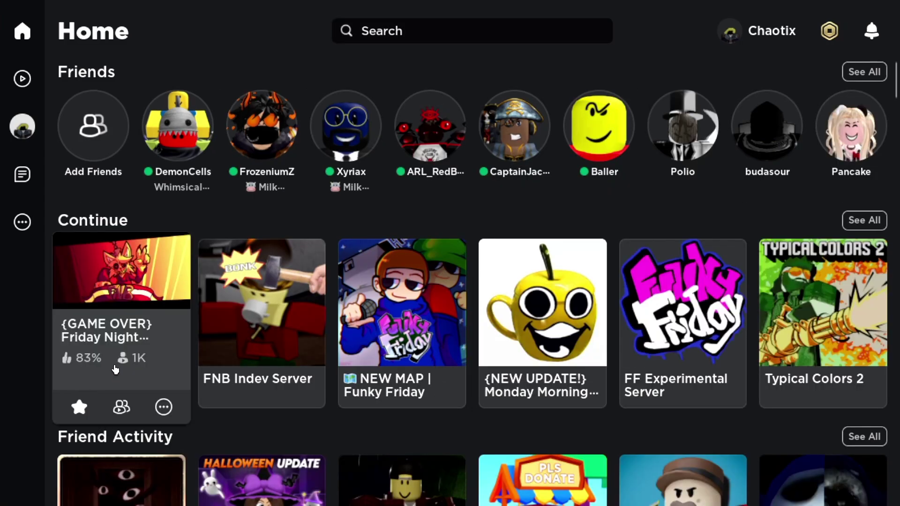
Open the {GAME OVER} Friday Night Bloxxin' details page and look through its description, game information and recommendations.
{"action": "left_click", "coordinate": [112, 333]}
{"action": "scroll", "coordinate": [673, 110], "scroll_direction": "down", "scroll_amount": 8}
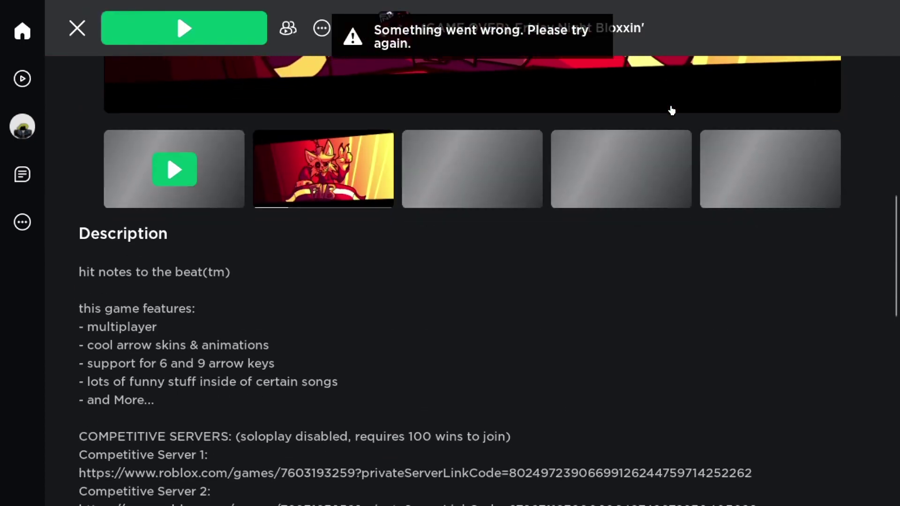
{"action": "scroll", "coordinate": [671, 111], "scroll_direction": "down", "scroll_amount": 15}
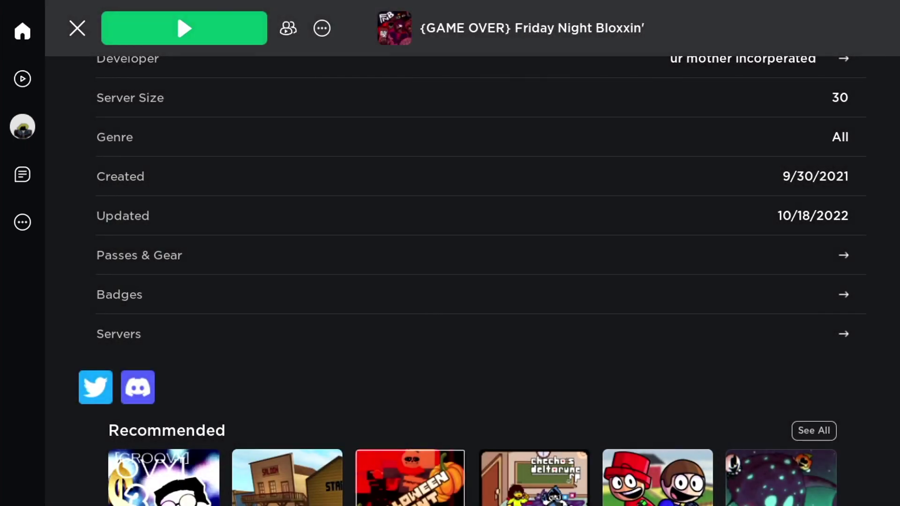
{"action": "key", "text": "super"}
{"action": "key", "text": "Down"}
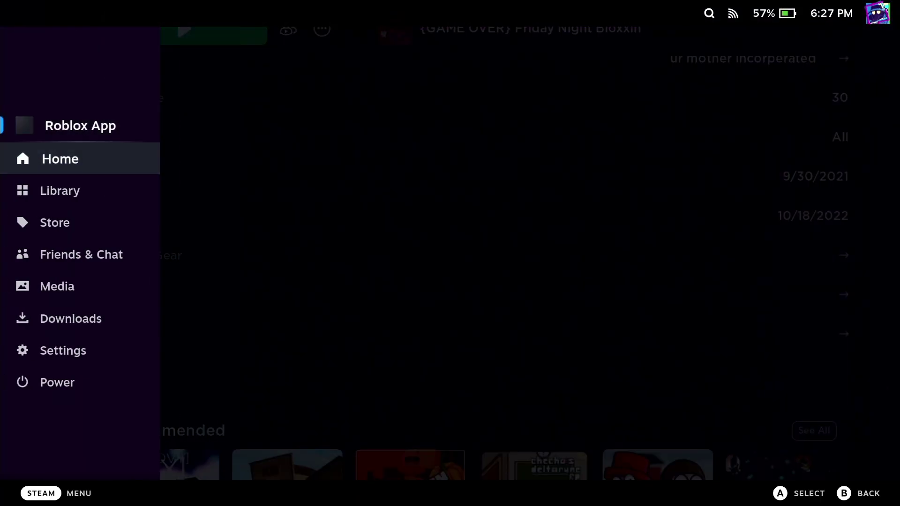
{"action": "key", "text": "Down"}
{"action": "key", "text": "Down"}
{"action": "key", "text": "Down"}
{"action": "key", "text": "Down"}
{"action": "key", "text": "Down"}
{"action": "key", "text": "Down"}
{"action": "key", "text": "Down"}
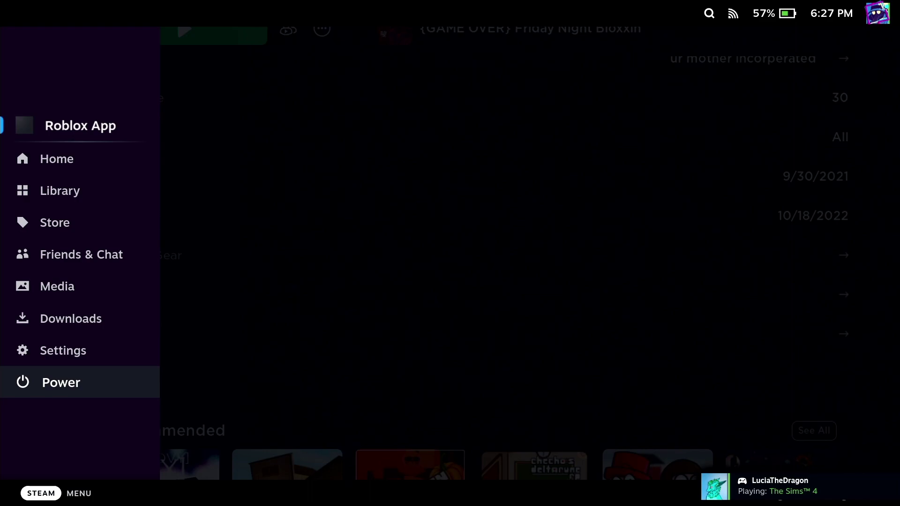
{"action": "key", "text": "Up"}
{"action": "key", "text": "Down"}
{"action": "key", "text": "Up"}
{"action": "key", "text": "Down"}
{"action": "key", "text": "Up"}
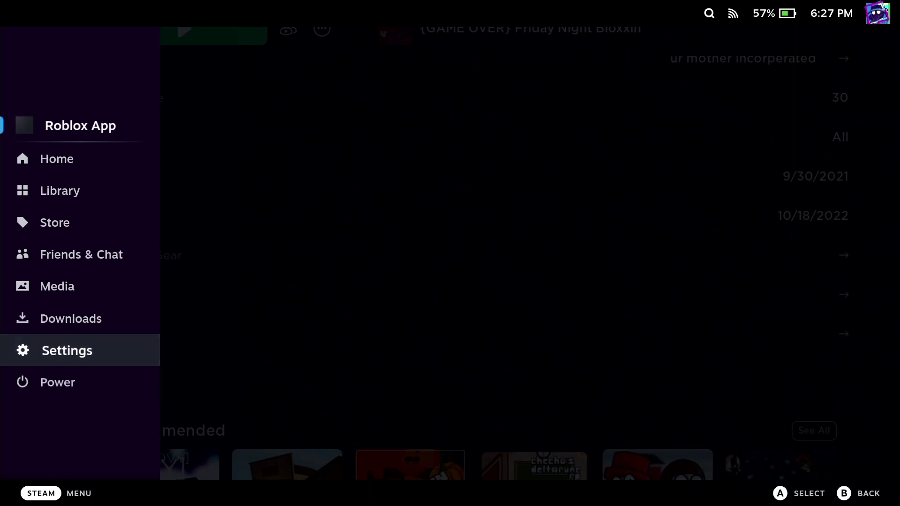
{"action": "key", "text": "Down"}
{"action": "key", "text": "Down"}
{"action": "key", "text": "Escape"}
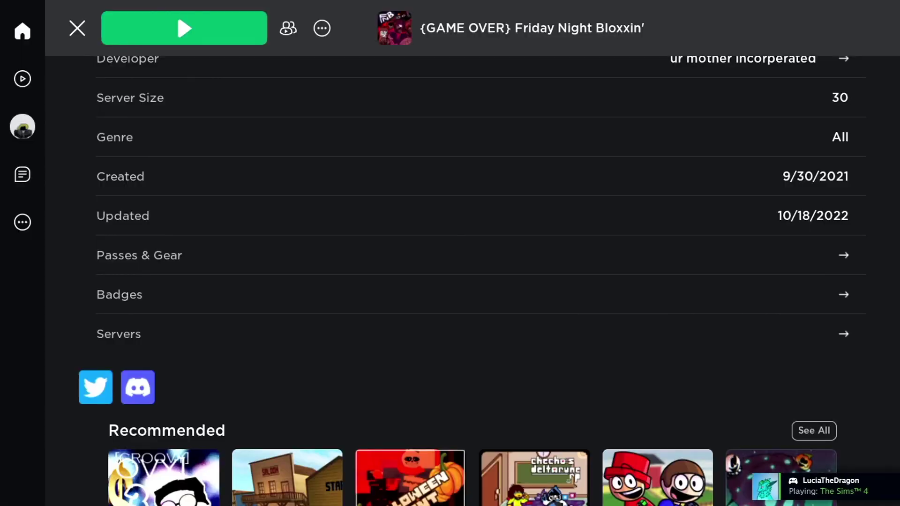
Bring up the running Roblox App's options and go to Exit game.
{"action": "key", "text": "ctrl+2"}
{"action": "key", "text": "Right"}
{"action": "key", "text": "Down"}
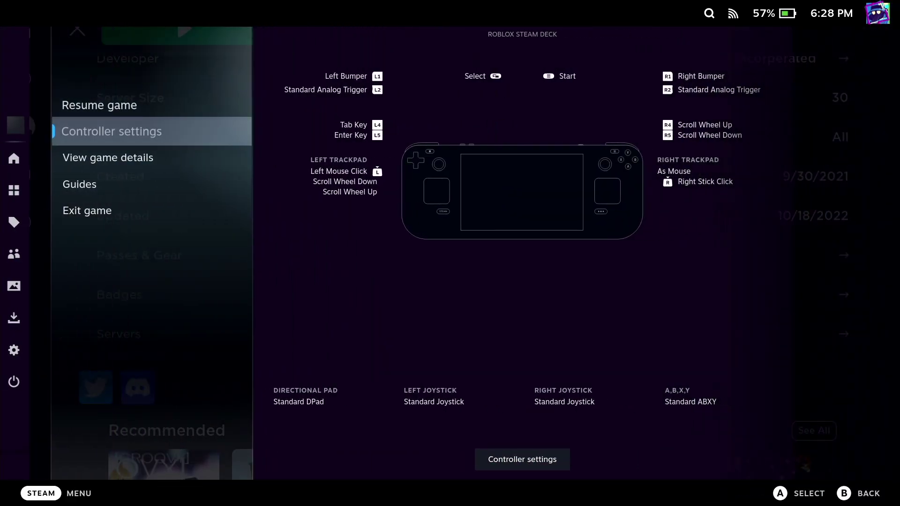
{"action": "key", "text": "Down"}
{"action": "key", "text": "Down"}
{"action": "key", "text": "Down"}
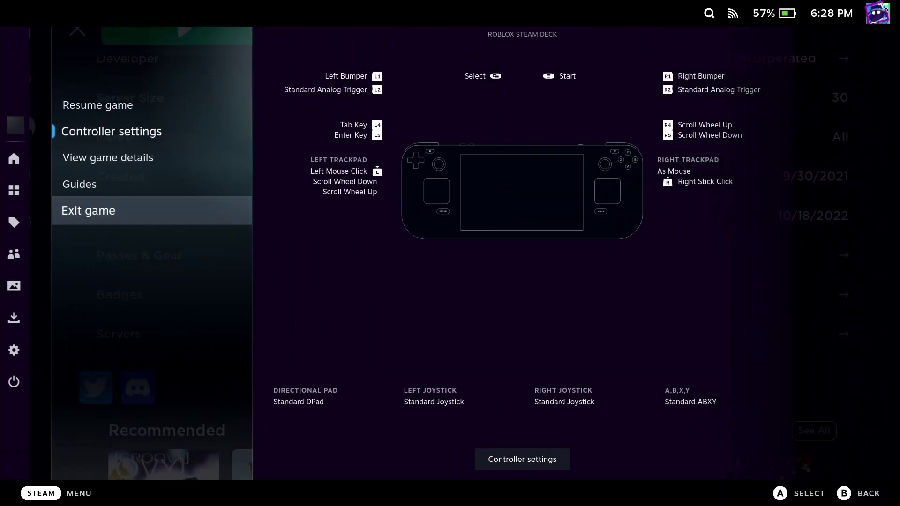